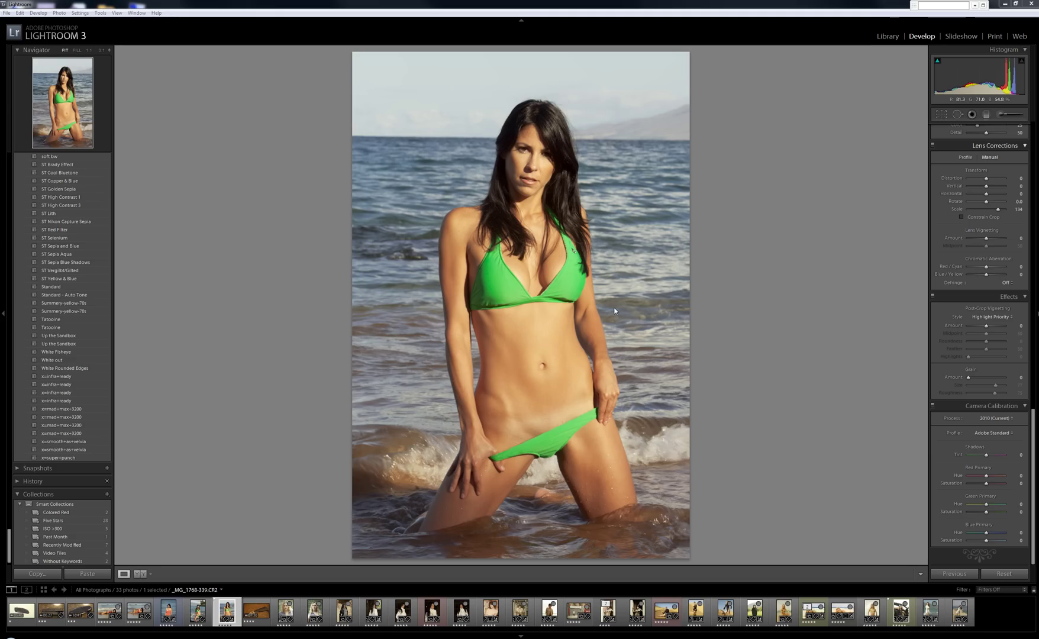
# - Switch to the Library module and show the 33-photo catalogue as a Grid view
pyautogui.click(886, 36)
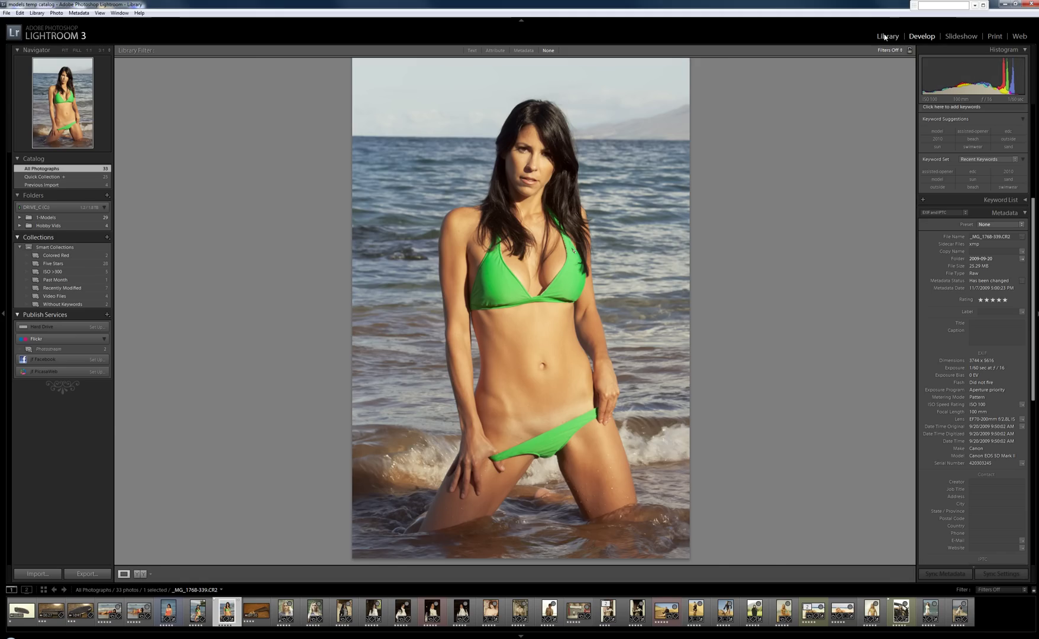
pyautogui.press('g')
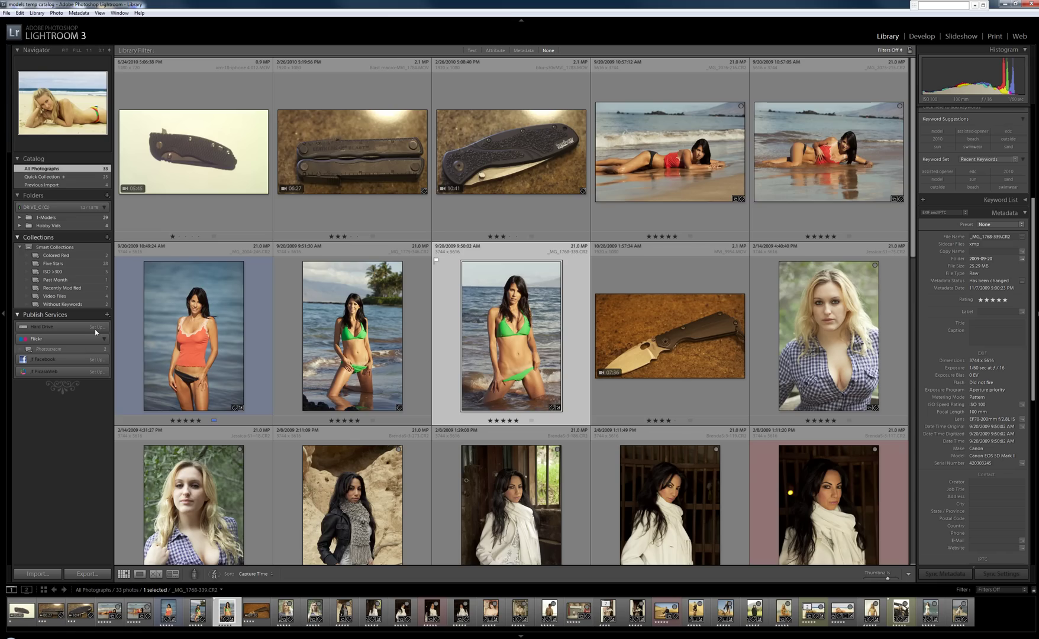
# - Open the Flickr publishing settings, and try a 100 K file size limit before turning it off
pyautogui.click(96, 328)
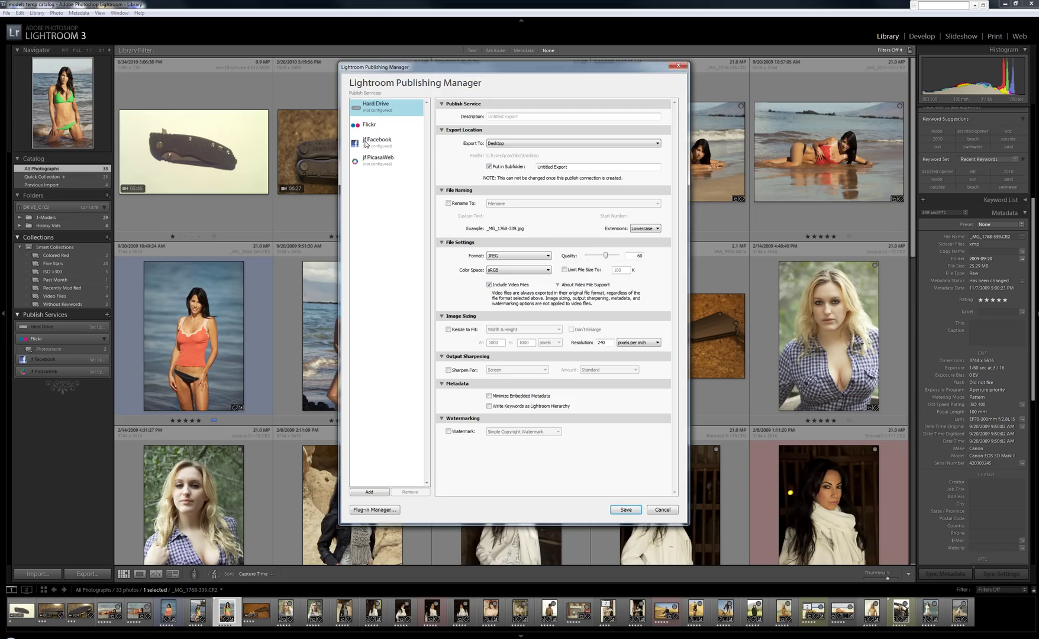
pyautogui.click(380, 128)
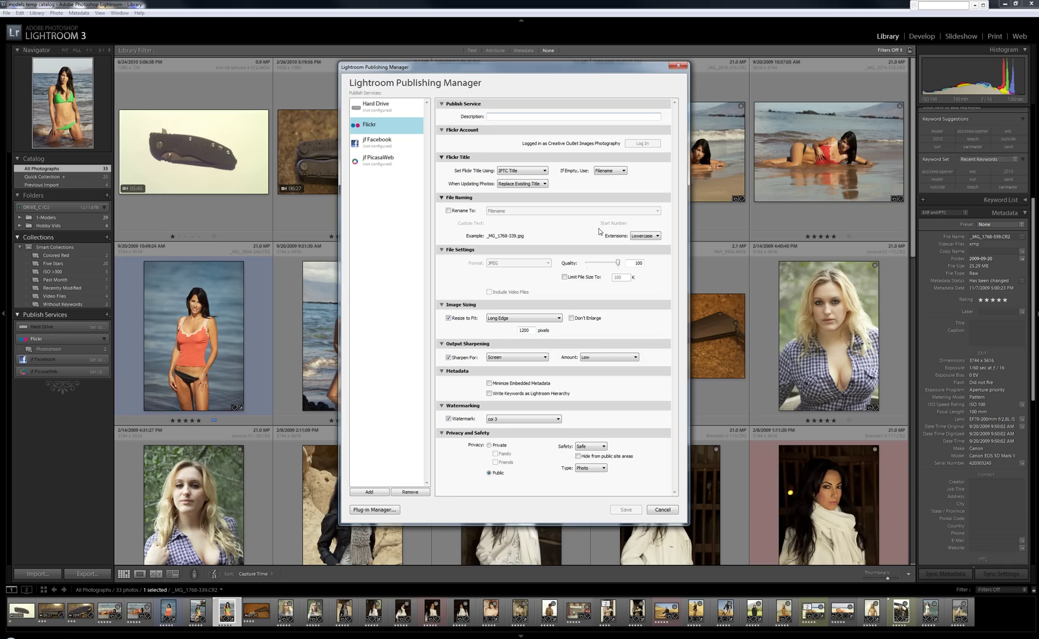
pyautogui.click(592, 281)
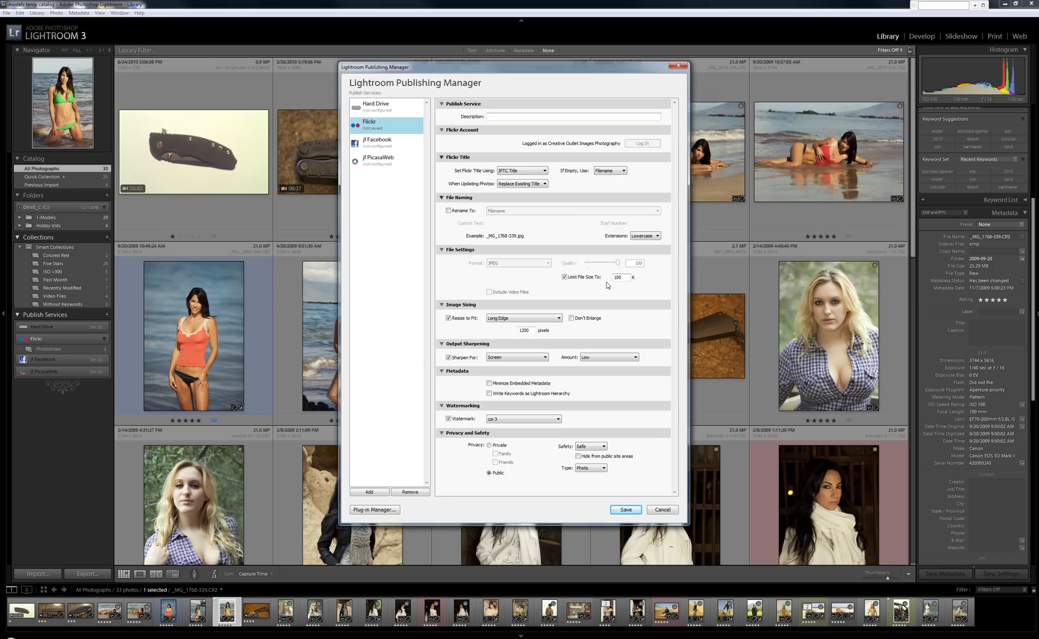
pyautogui.click(565, 278)
# - Keep the 1200 pixel resize value and bring up the watermark preset list
pyautogui.doubleClick(522, 330)
pyautogui.click(589, 365)
pyautogui.click(528, 421)
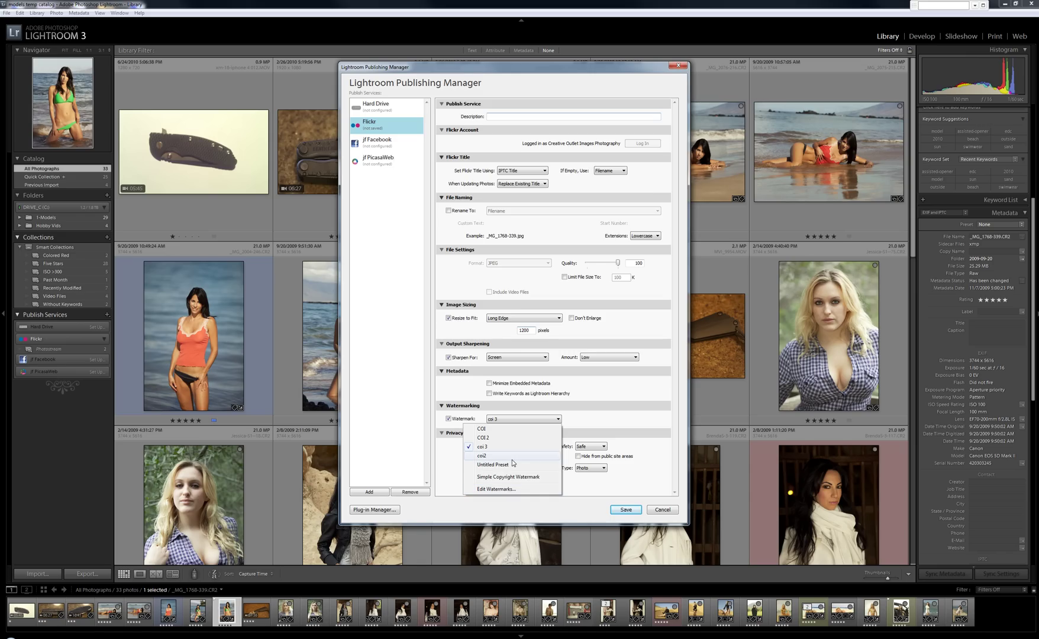
# - Review the coi 3 watermark's copyright text, keep its Regular style, and close the editor
pyautogui.click(499, 490)
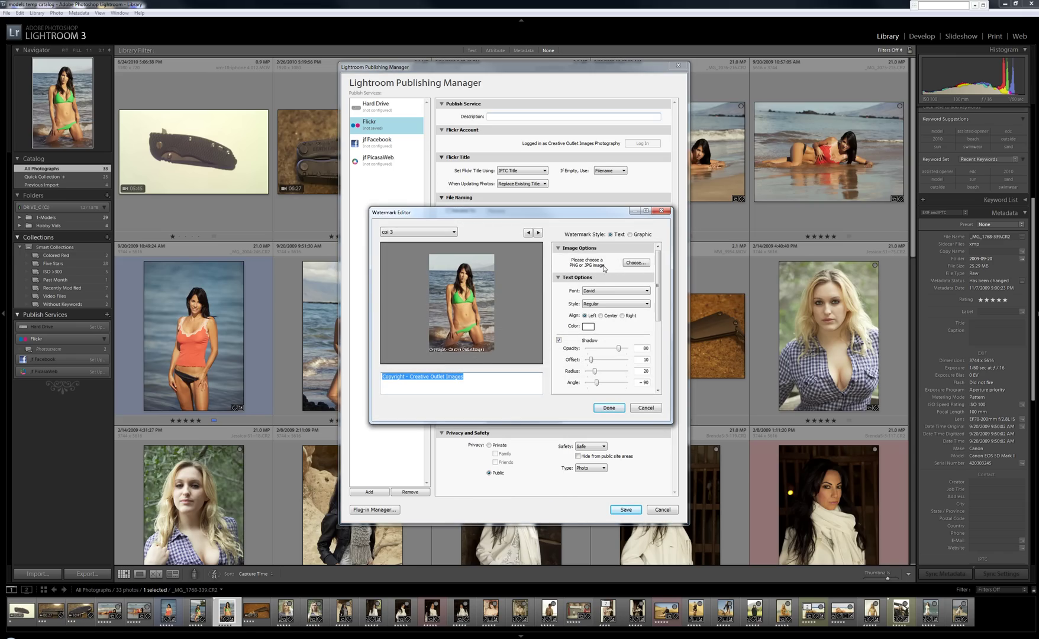
pyautogui.click(473, 383)
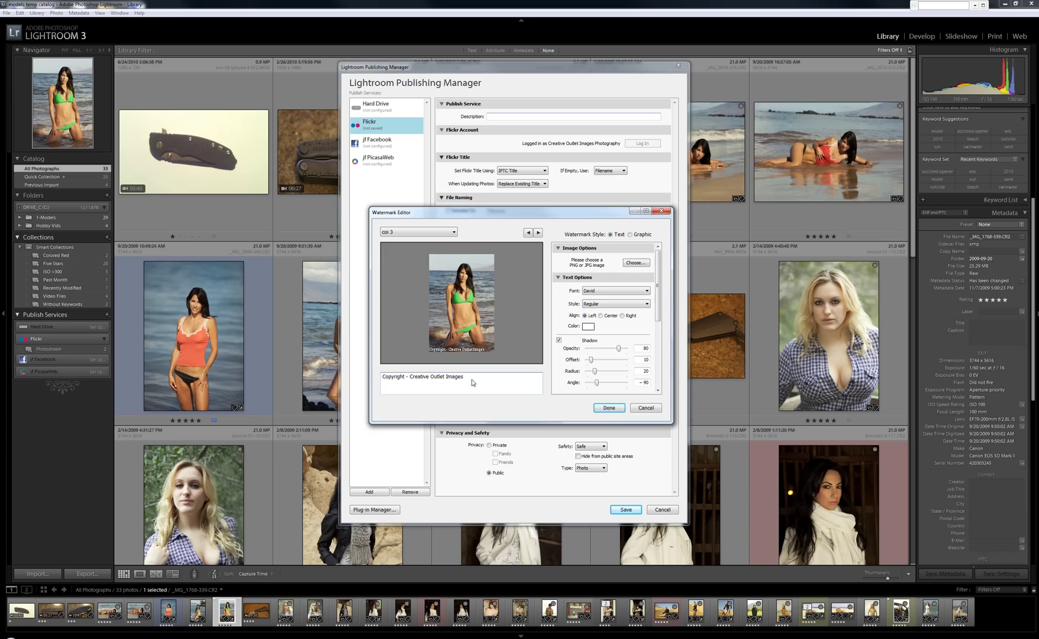
pyautogui.click(604, 307)
pyautogui.click(605, 310)
pyautogui.click(609, 408)
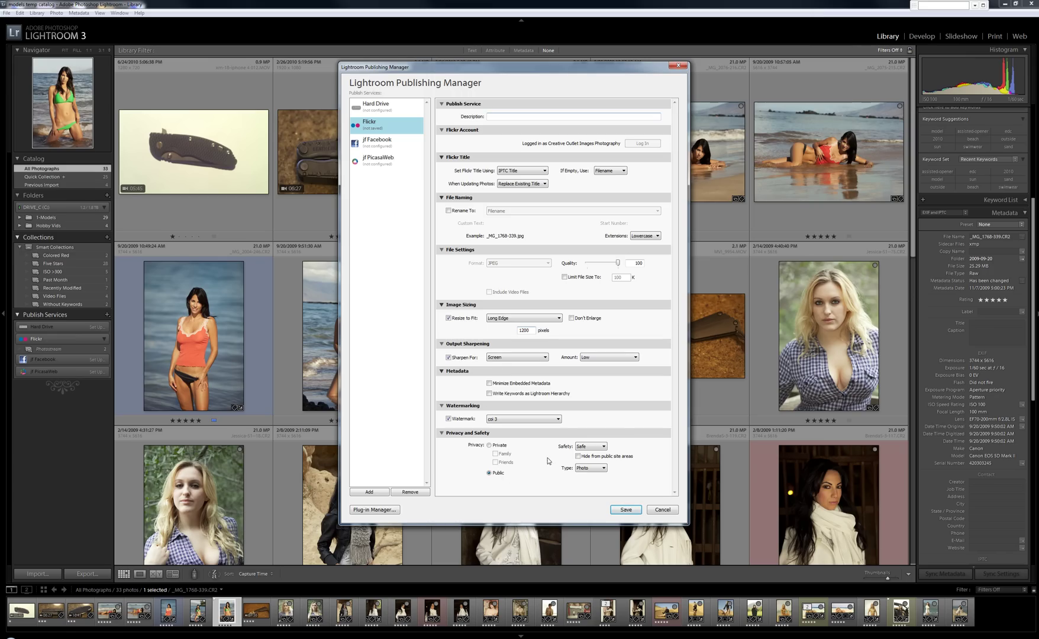
# - Set the Flickr safety level to Moderate and save the connection settings
pyautogui.click(584, 448)
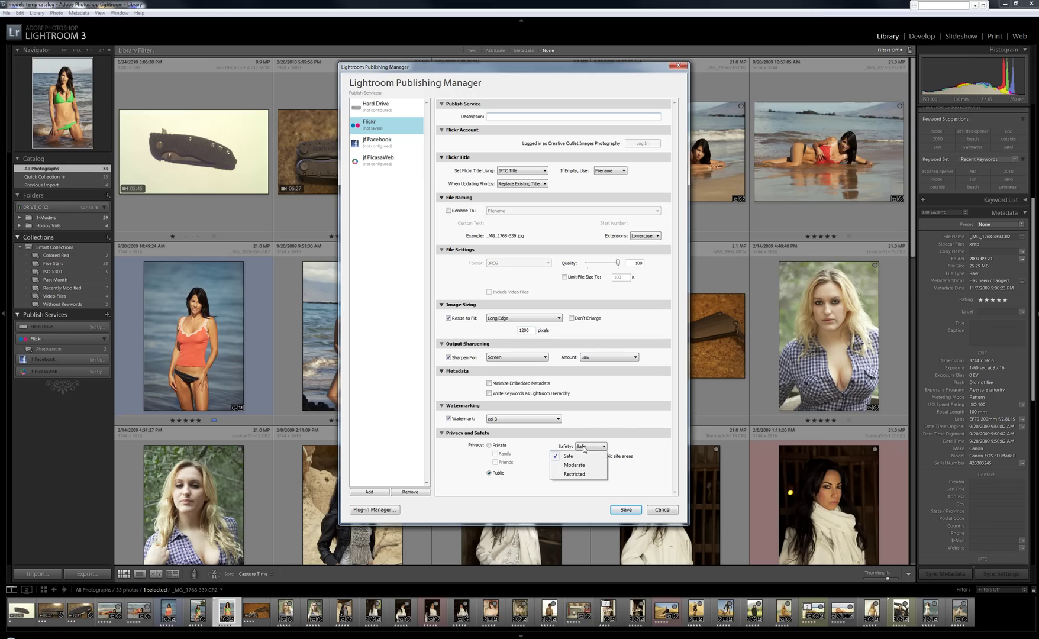
pyautogui.click(581, 463)
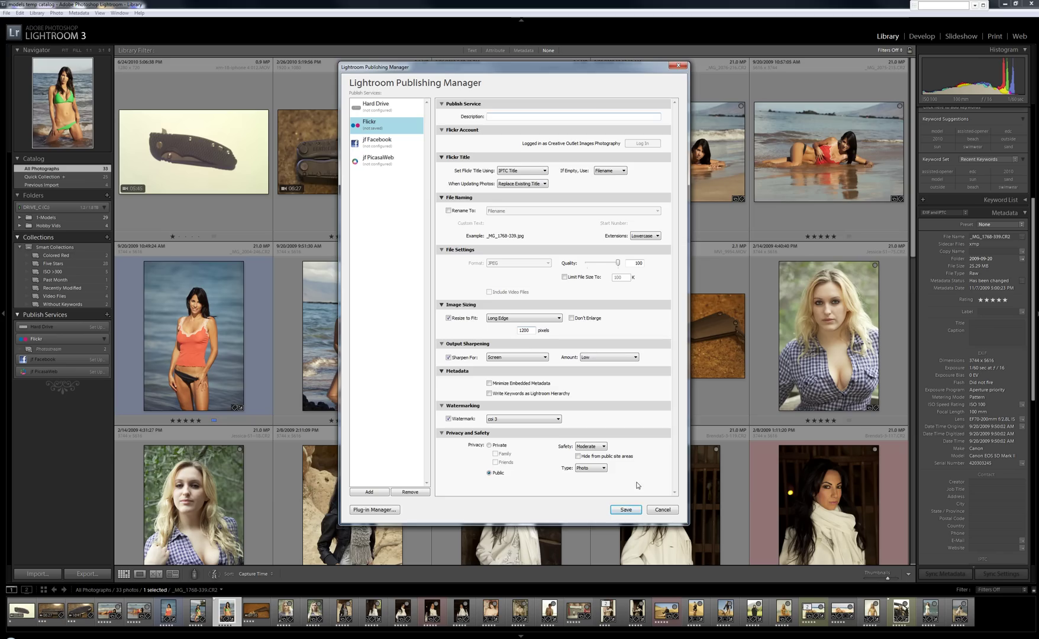
pyautogui.click(627, 511)
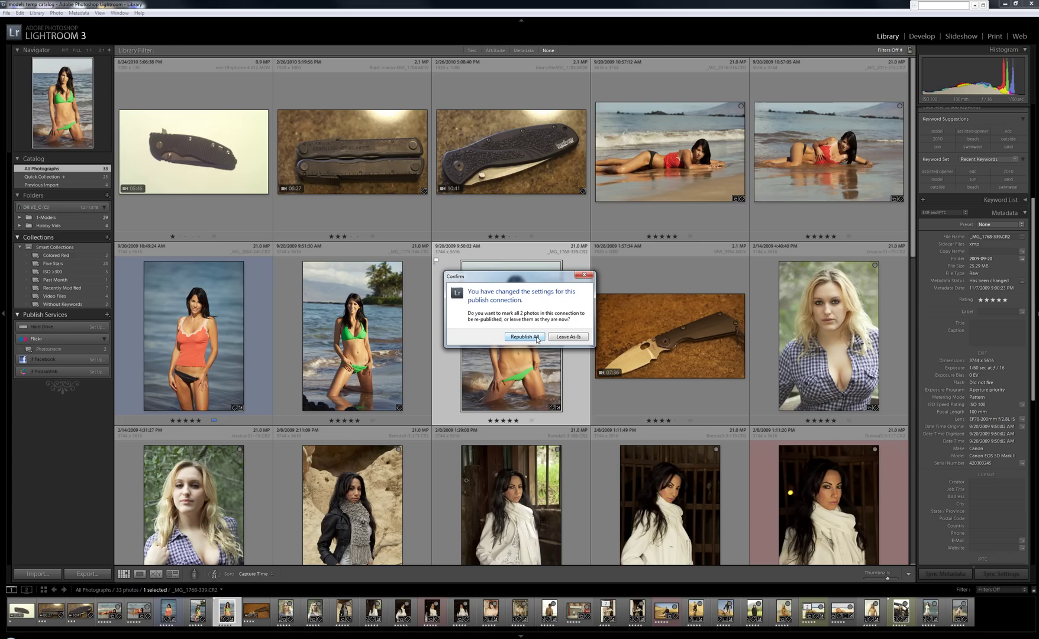
# - Leave published photos as-is, then add the green-bikini photo to Flickr Photostream and publish it
pyautogui.click(559, 337)
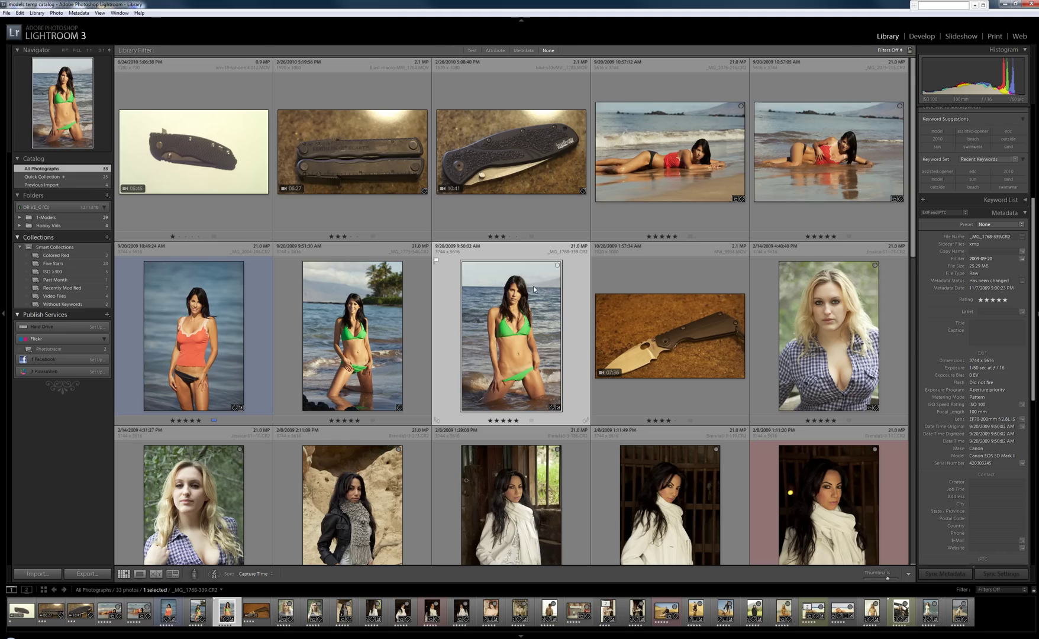
pyautogui.moveTo(447, 317); pyautogui.dragTo(110, 353)
pyautogui.click(89, 349)
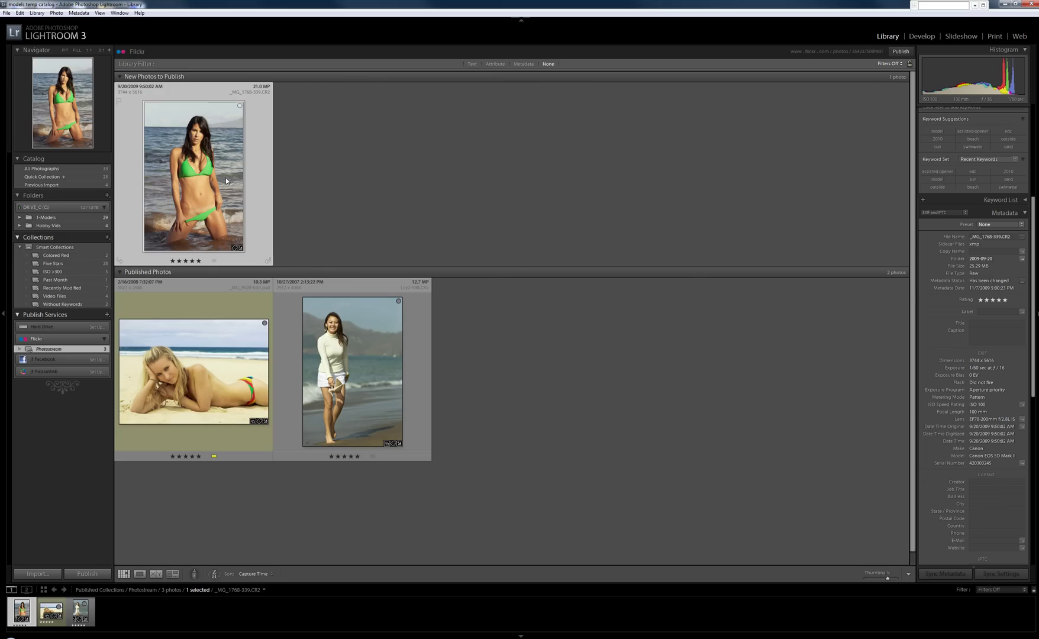
pyautogui.click(903, 52)
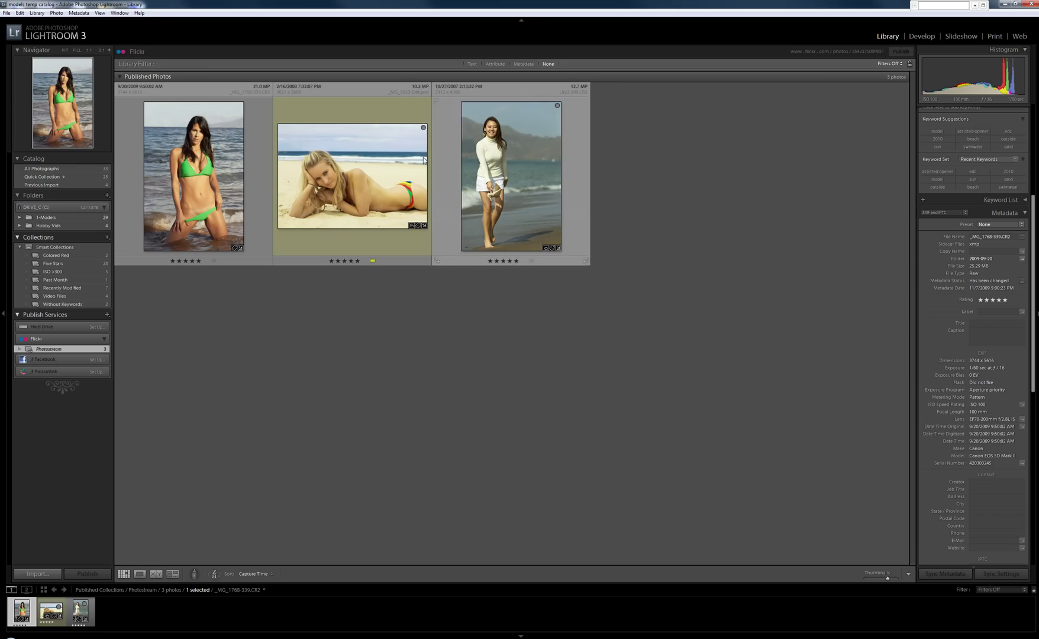
pyautogui.click(394, 161)
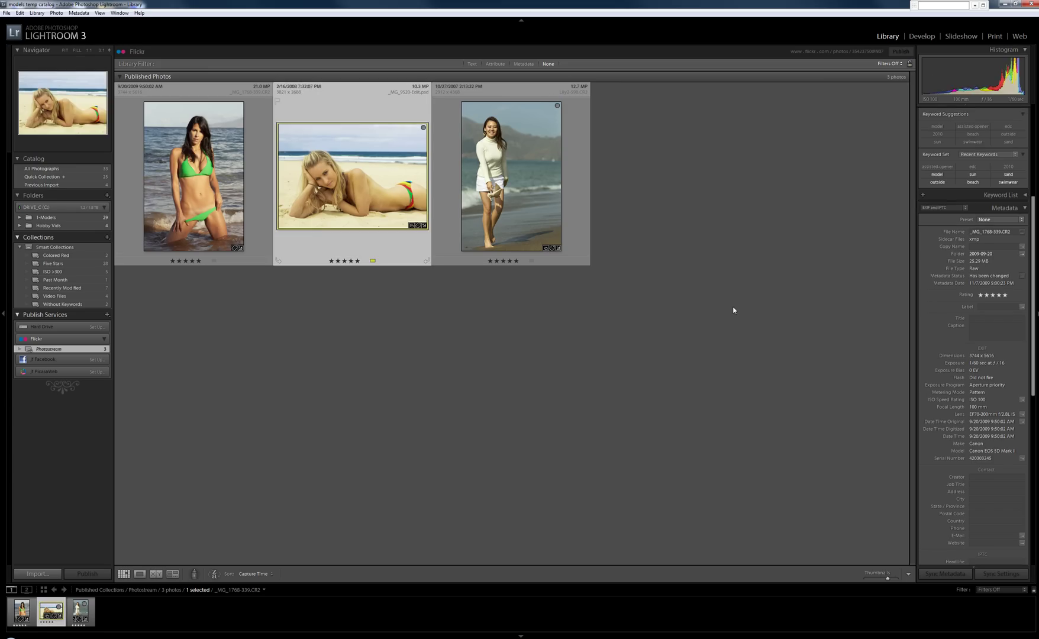
pyautogui.scroll(-10, 1020, 550)
pyautogui.scroll(-1, 1021, 550)
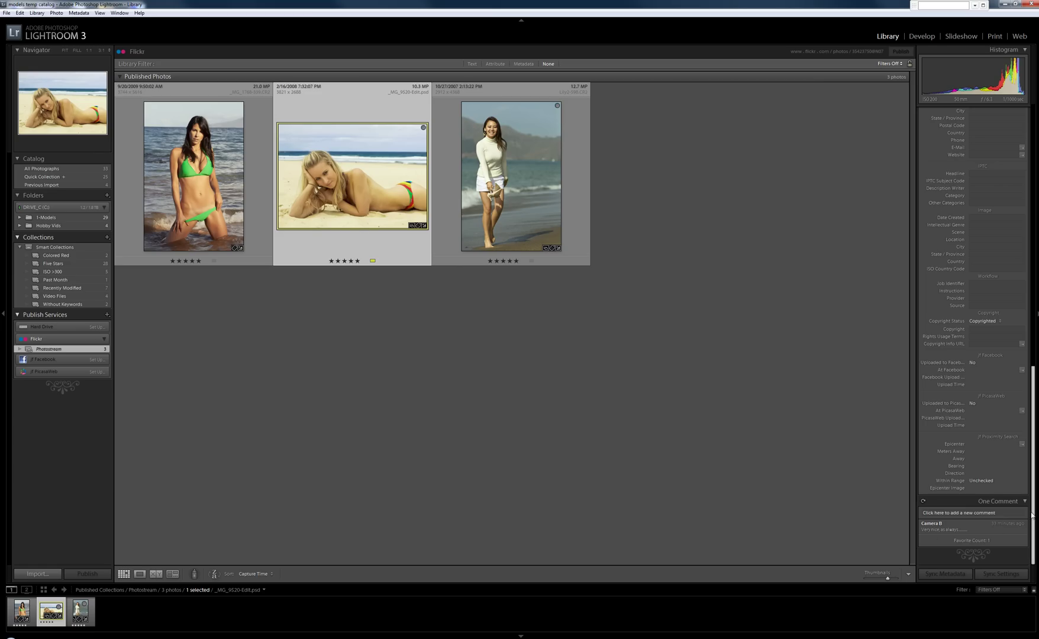
pyautogui.scroll(3, 1033, 516)
pyautogui.scroll(8, 1032, 532)
pyautogui.scroll(12, 1033, 521)
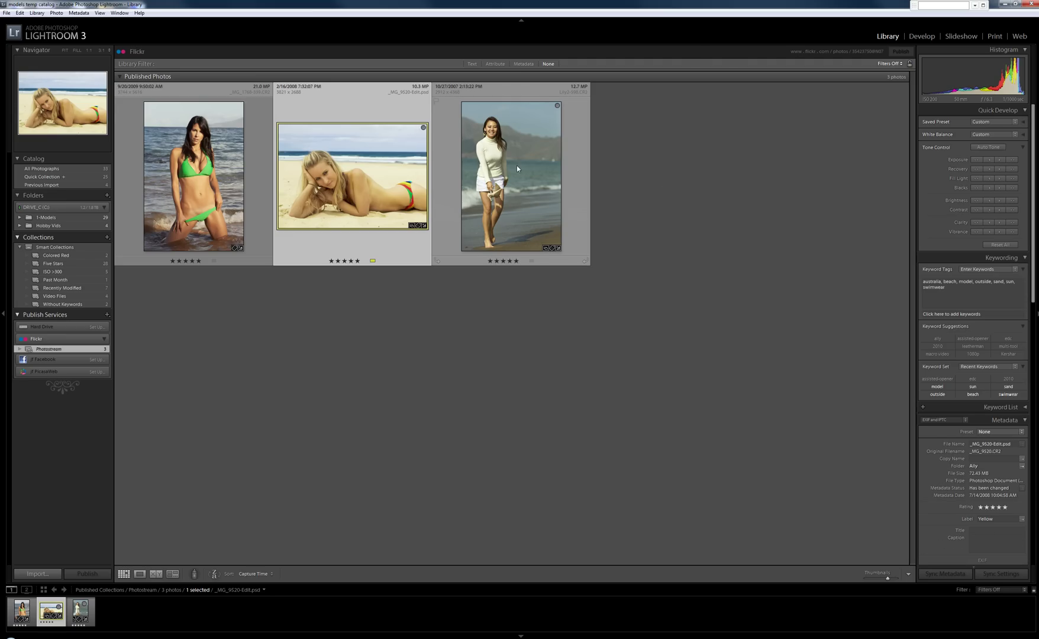
pyautogui.click(200, 150)
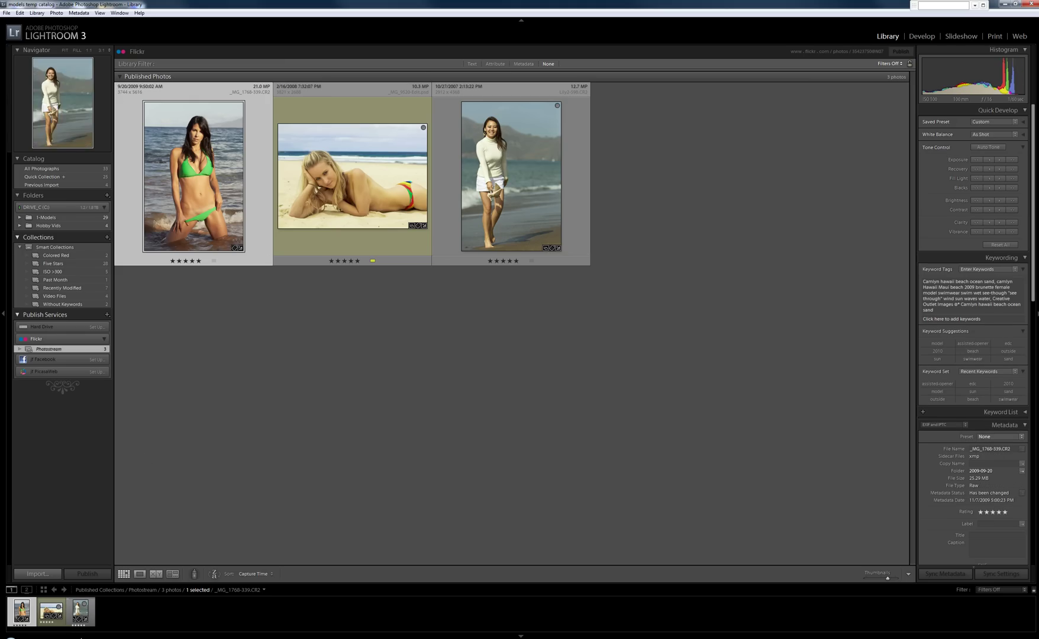
# - In Firefox, reload the Flickr photostream and open the green-bikini photo's page
pyautogui.hotkey('alt', 'Tab')
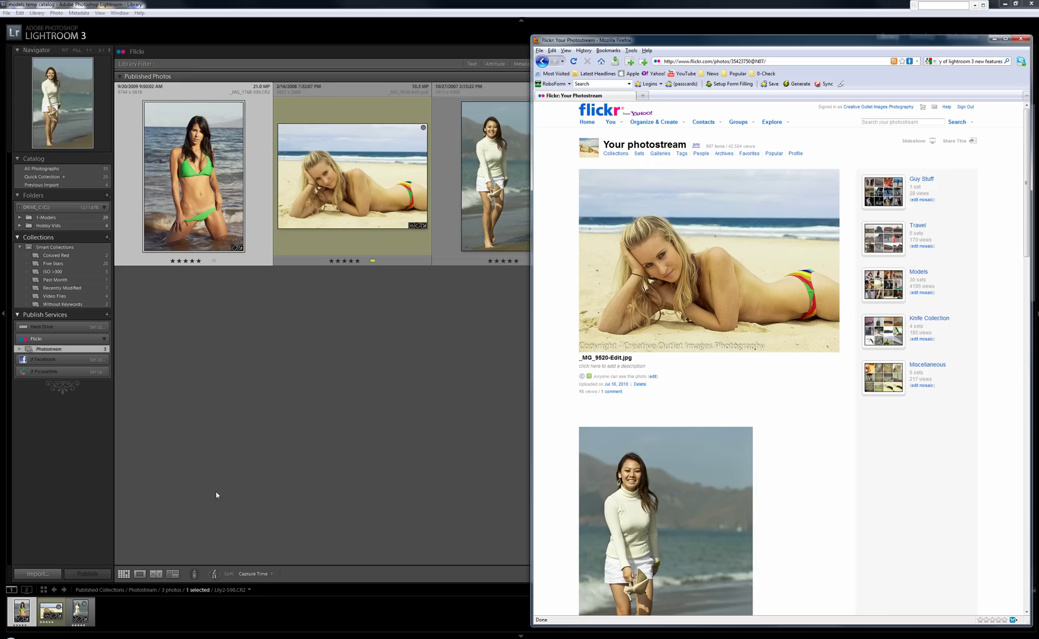
pyautogui.click(613, 123)
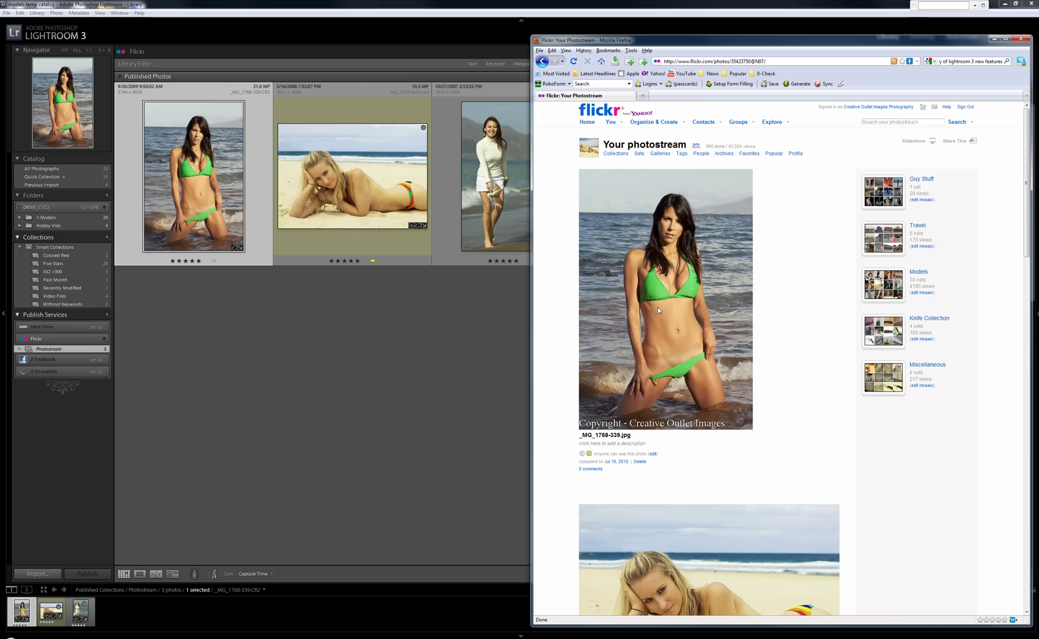
pyautogui.click(678, 252)
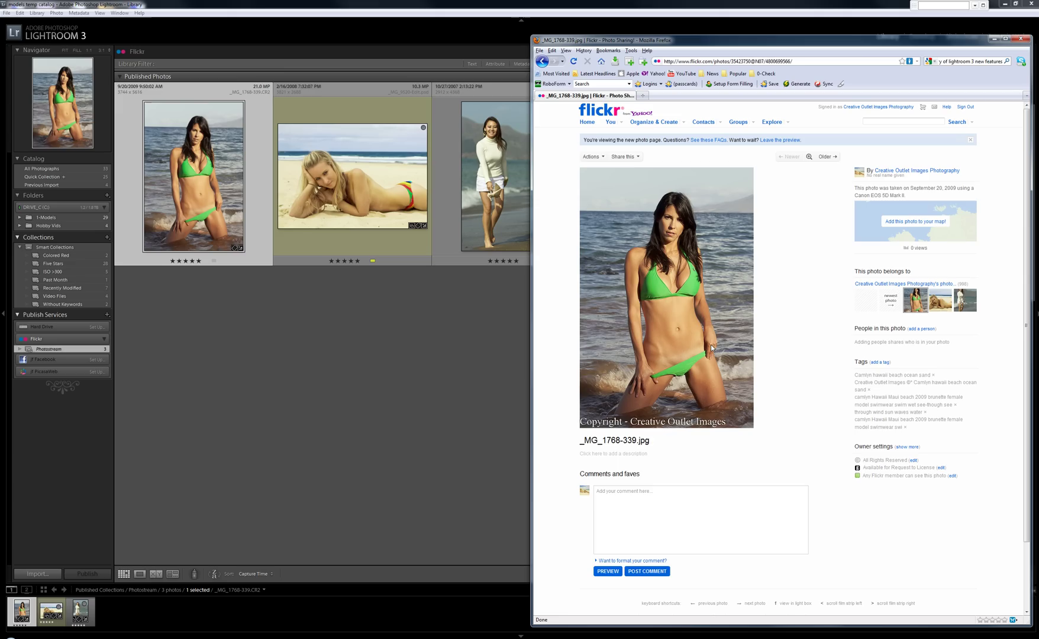
# - Erase the _MG_1768-339.jpg title and save the photo as untitled
pyautogui.click(639, 436)
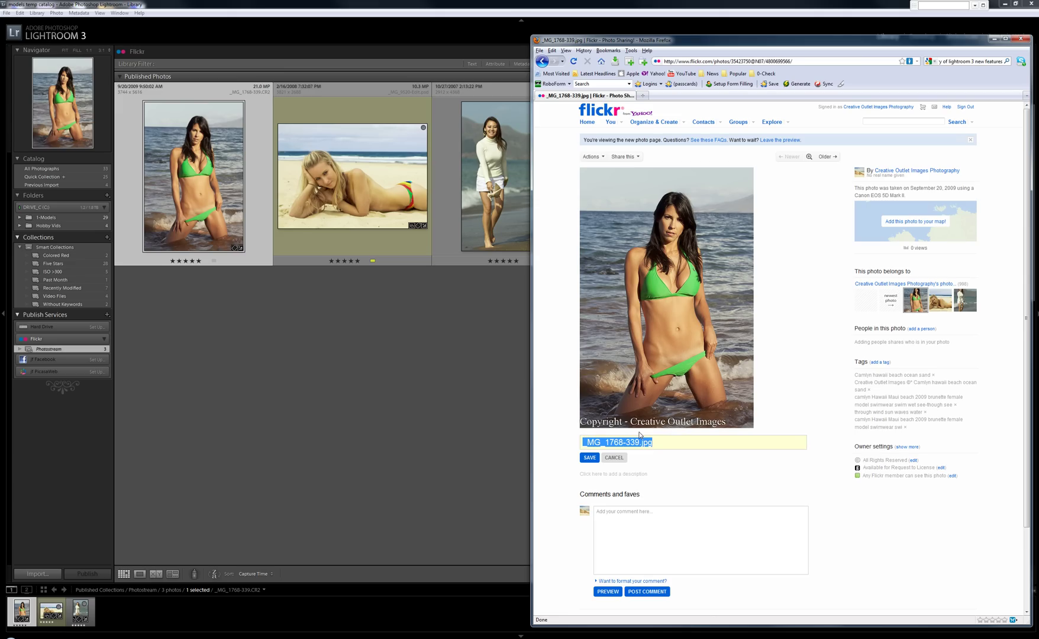
pyautogui.press('BackSpace')
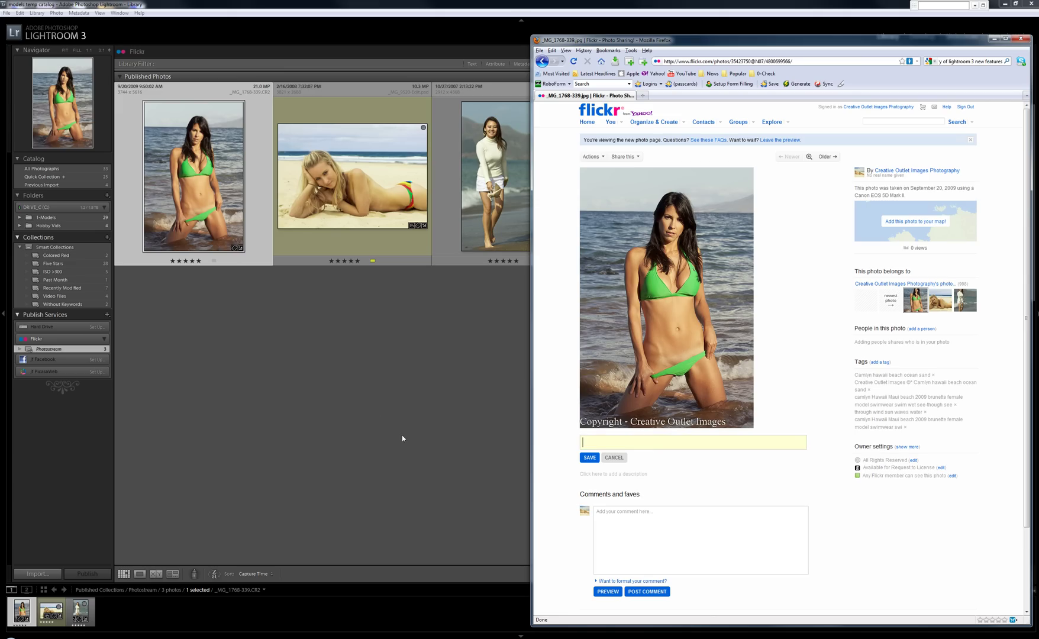
pyautogui.click(588, 459)
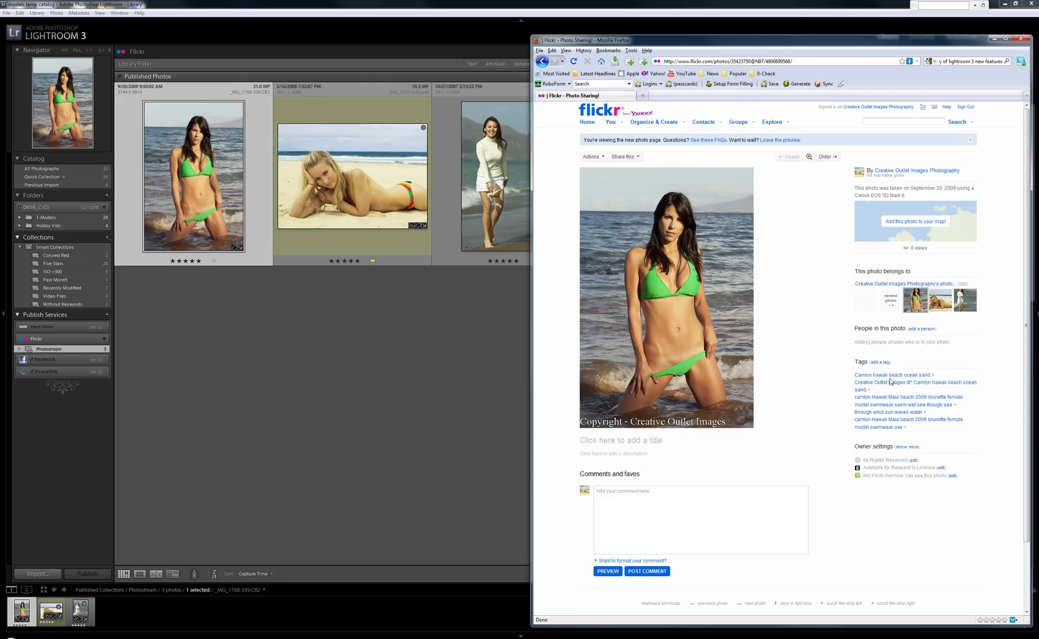
# - Select the last tag and camera model text, then view the photo in the lightbox
pyautogui.moveTo(904, 431)
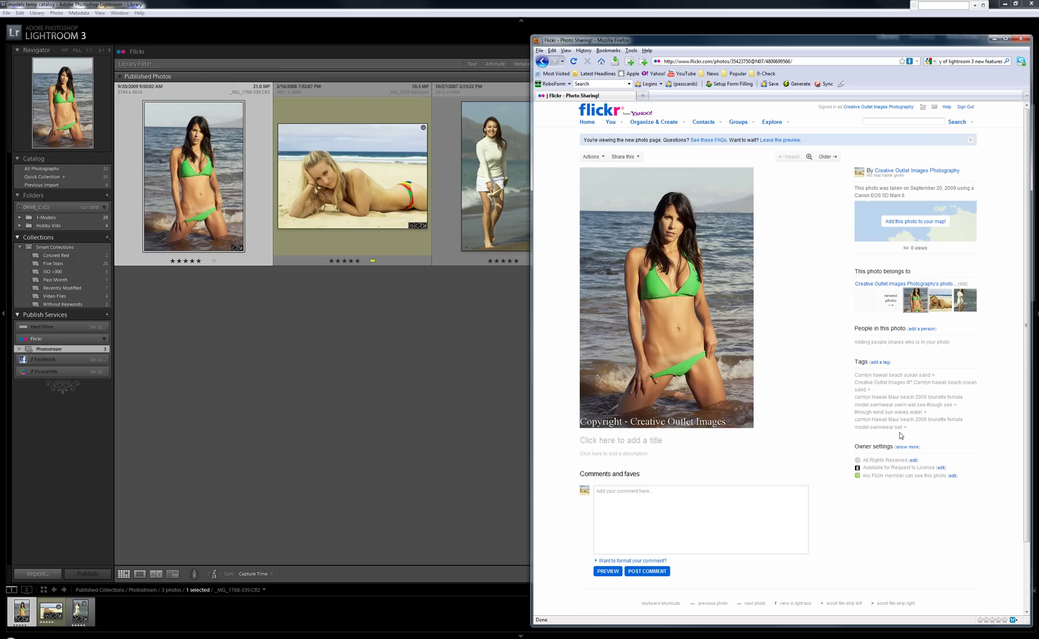
pyautogui.moveTo(900, 436); pyautogui.dragTo(855, 418)
pyautogui.moveTo(905, 196); pyautogui.dragTo(855, 196)
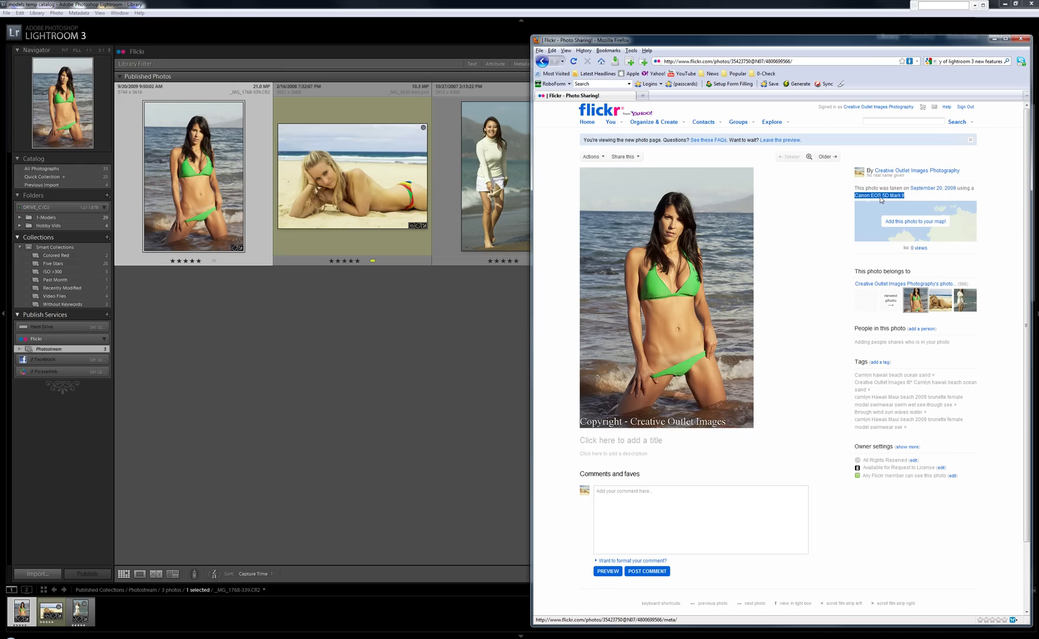
pyautogui.click(809, 156)
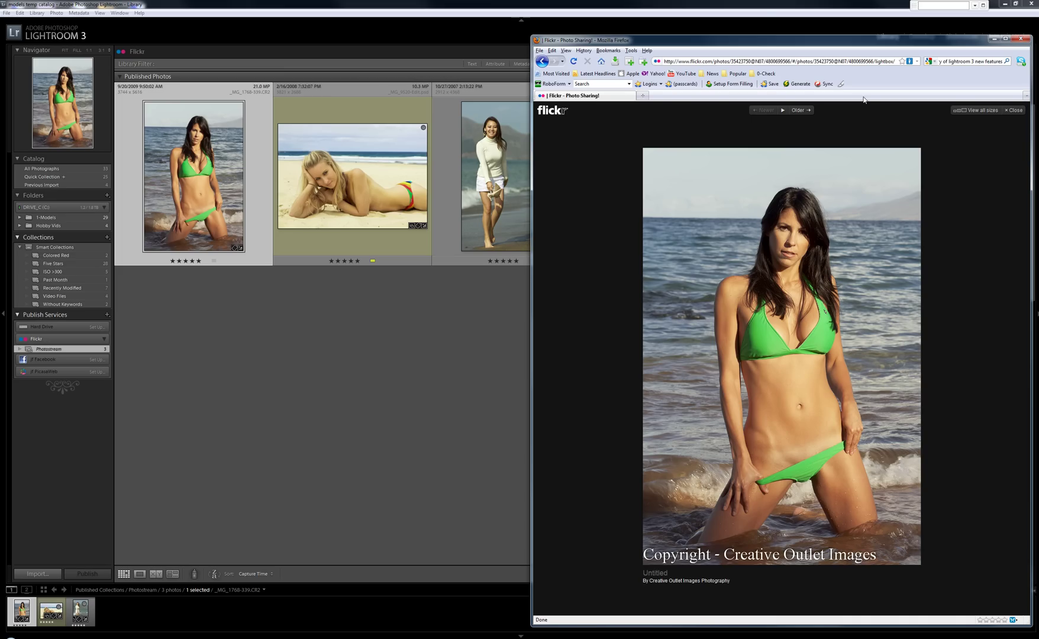
# - Bring Lightroom back in front of Firefox to see the Flickr Photostream collection
pyautogui.click(761, 10)
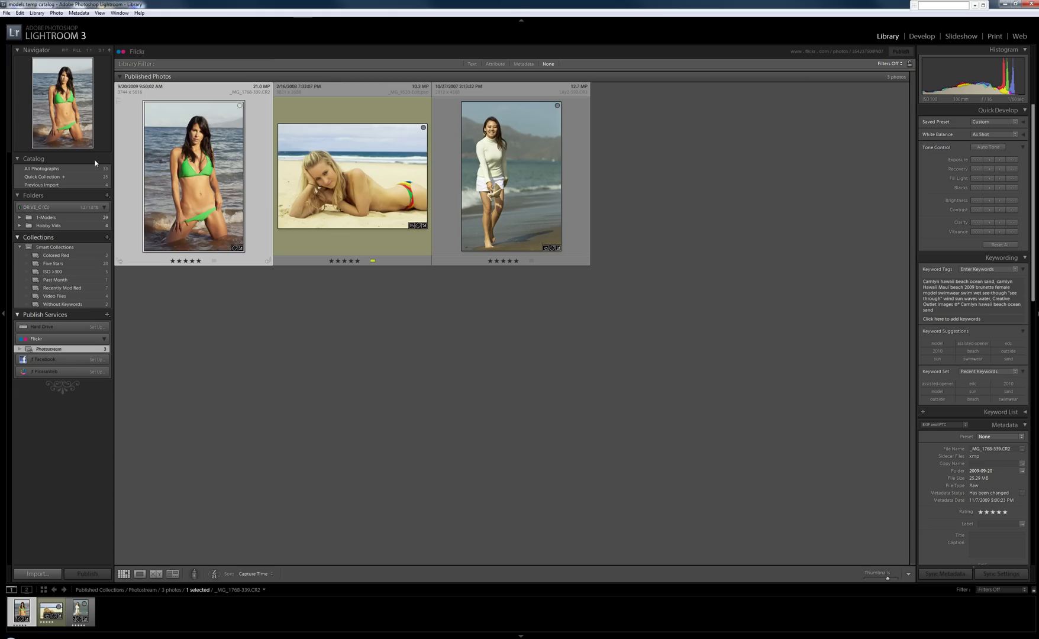
# - Select All Photographs and scroll through the 33 catalogue thumbnails
pyautogui.click(72, 166)
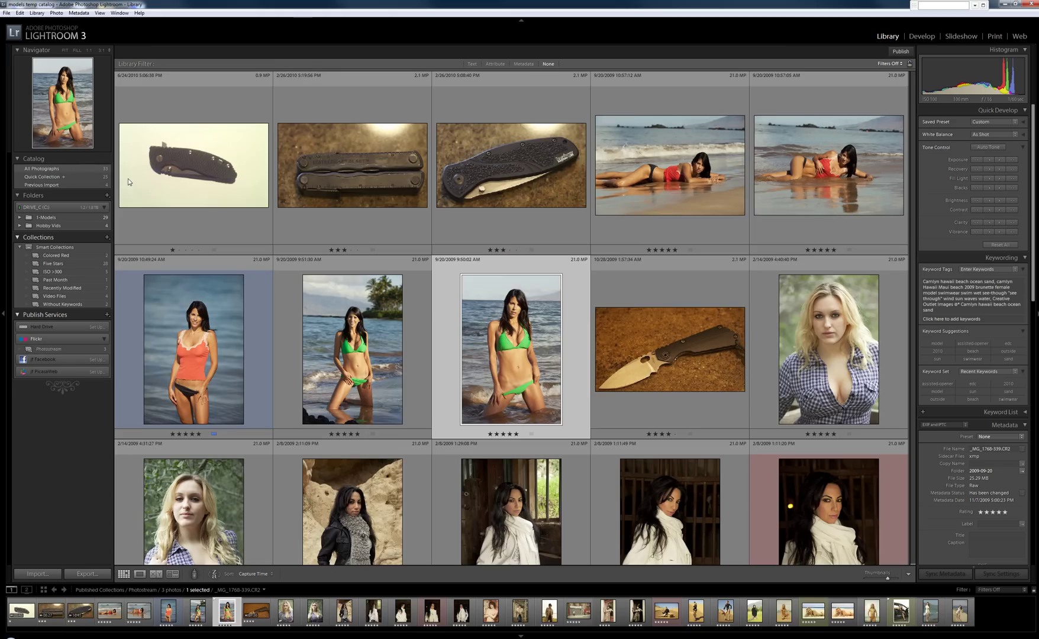
pyautogui.scroll(-10, 314, 328)
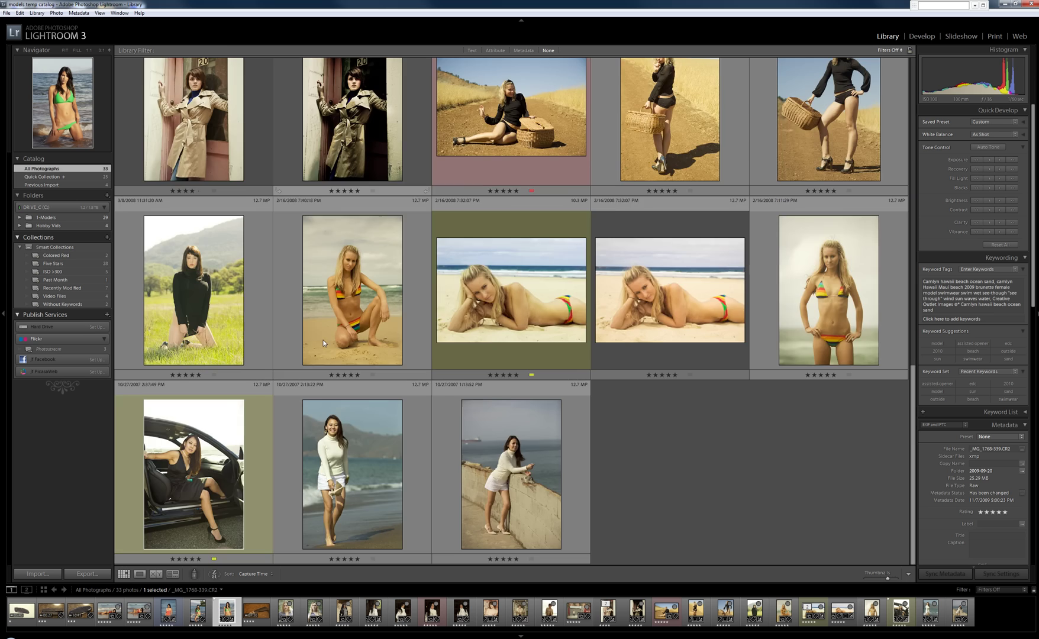
pyautogui.scroll(5, 323, 343)
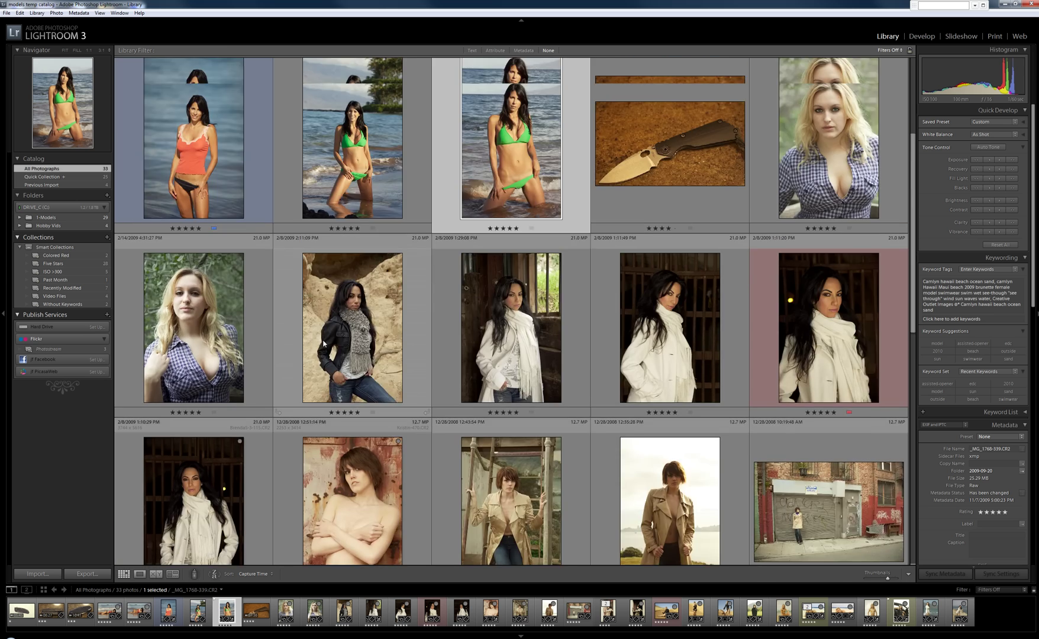
pyautogui.scroll(2, 324, 343)
pyautogui.scroll(-8, 324, 343)
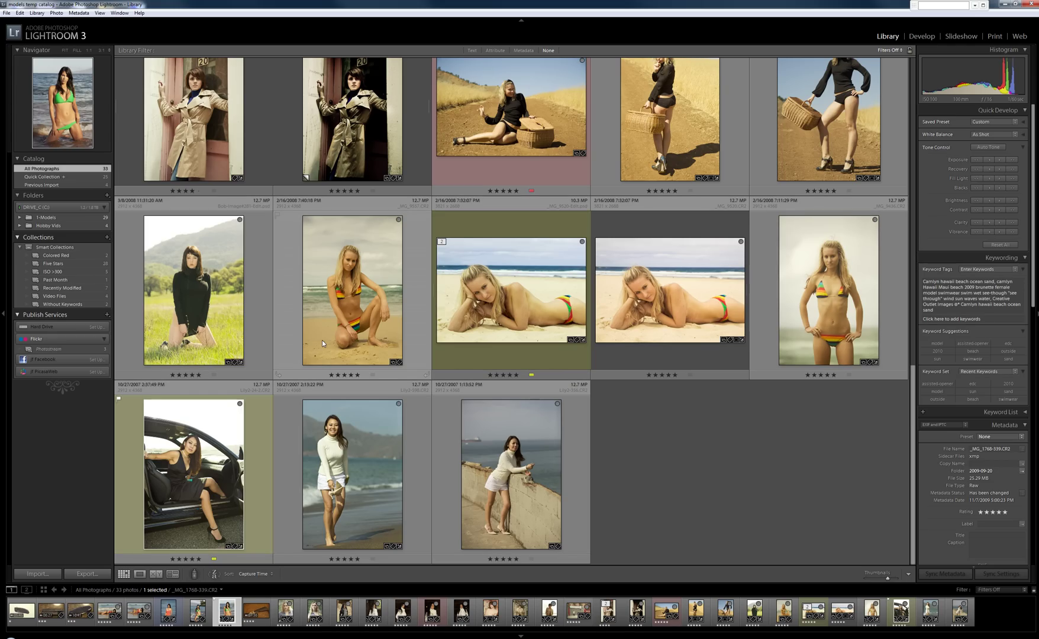
pyautogui.scroll(5, 570, 255)
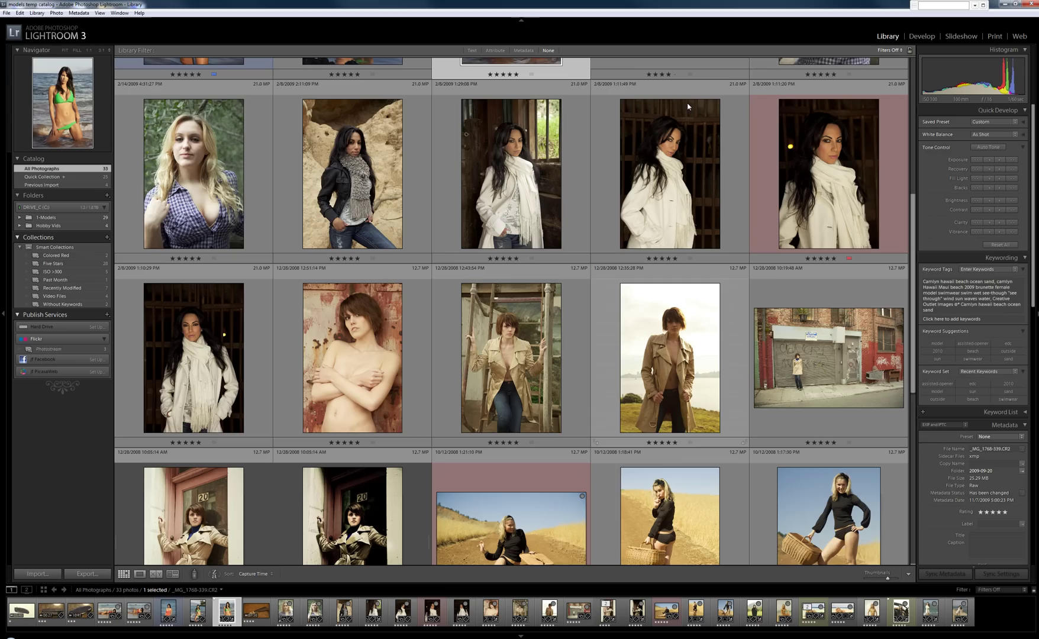
pyautogui.click(949, 37)
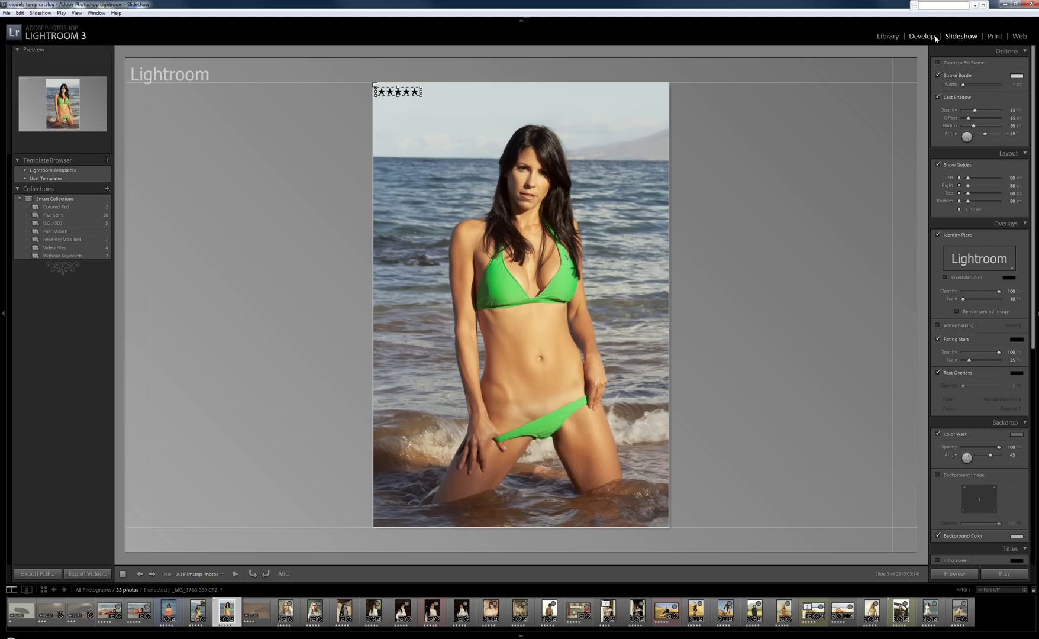
pyautogui.click(888, 36)
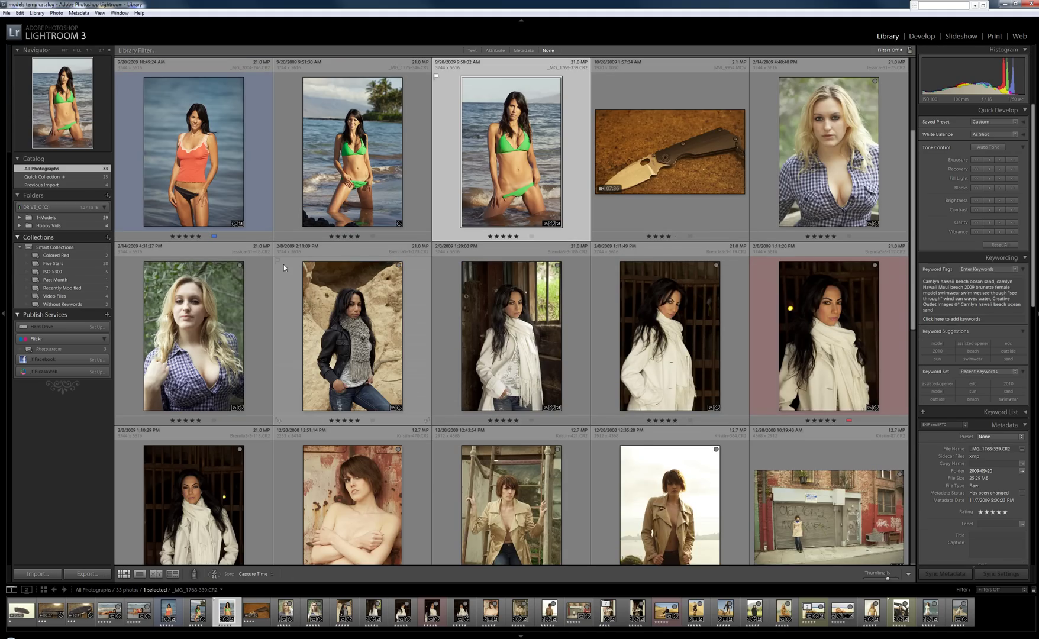
pyautogui.click(7, 14)
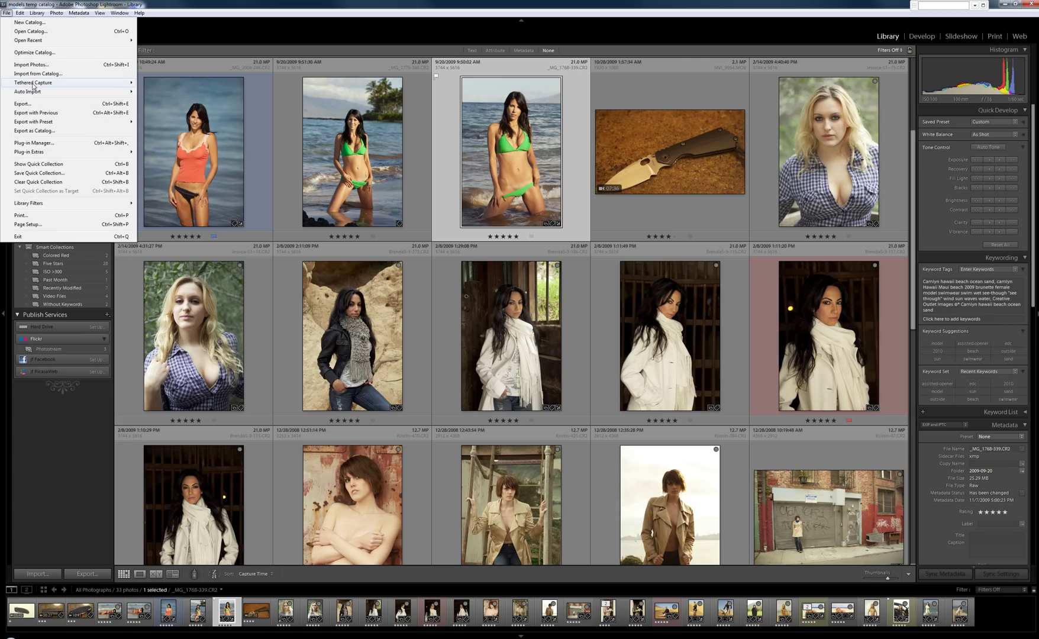
pyautogui.moveTo(33, 86)
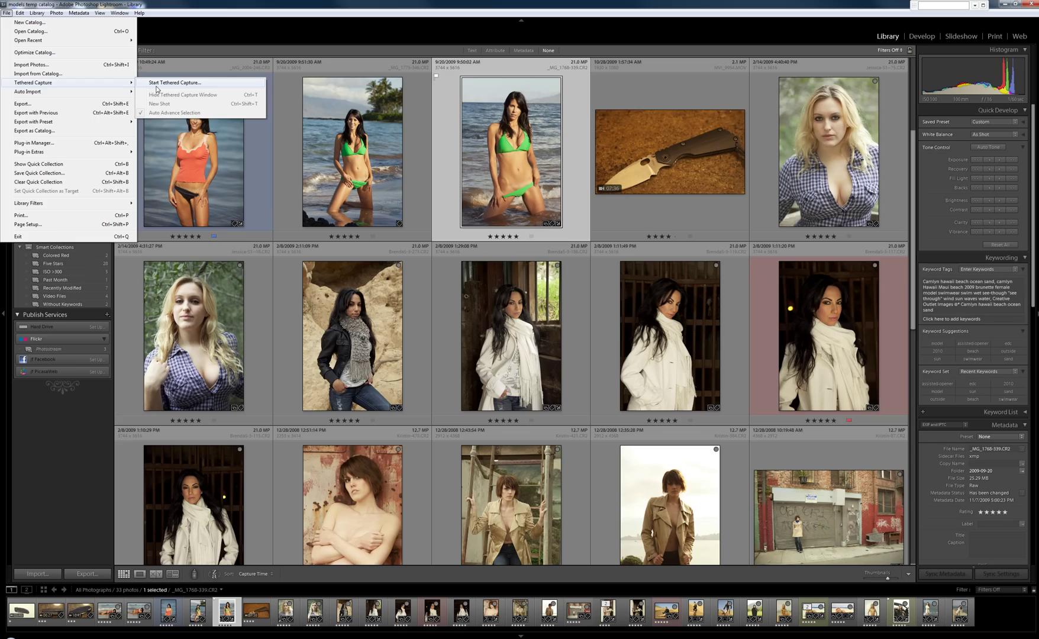
pyautogui.click(198, 10)
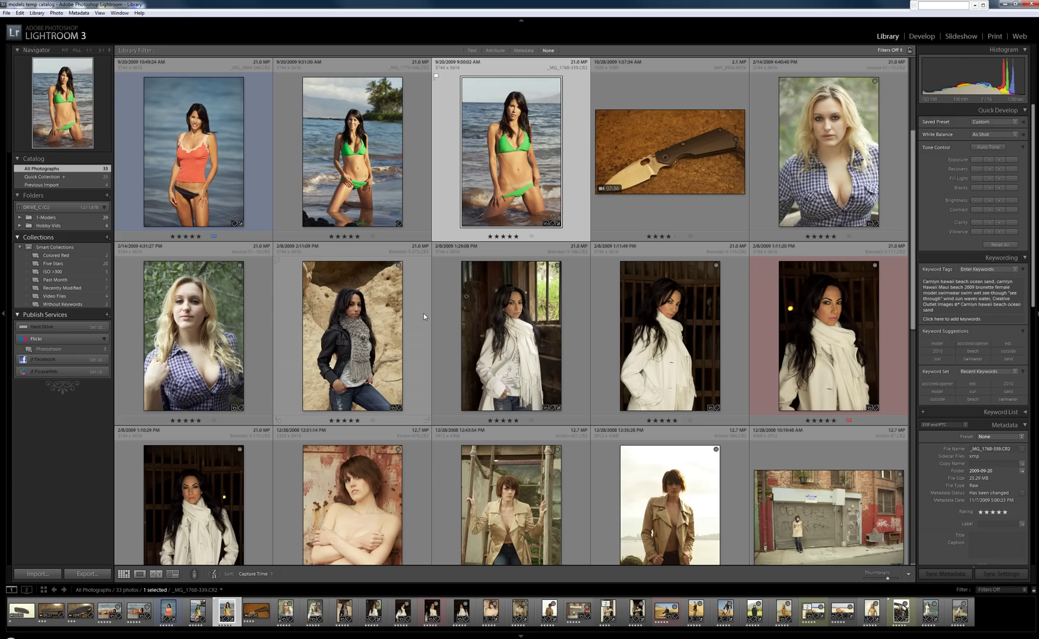
pyautogui.scroll(-6, 424, 317)
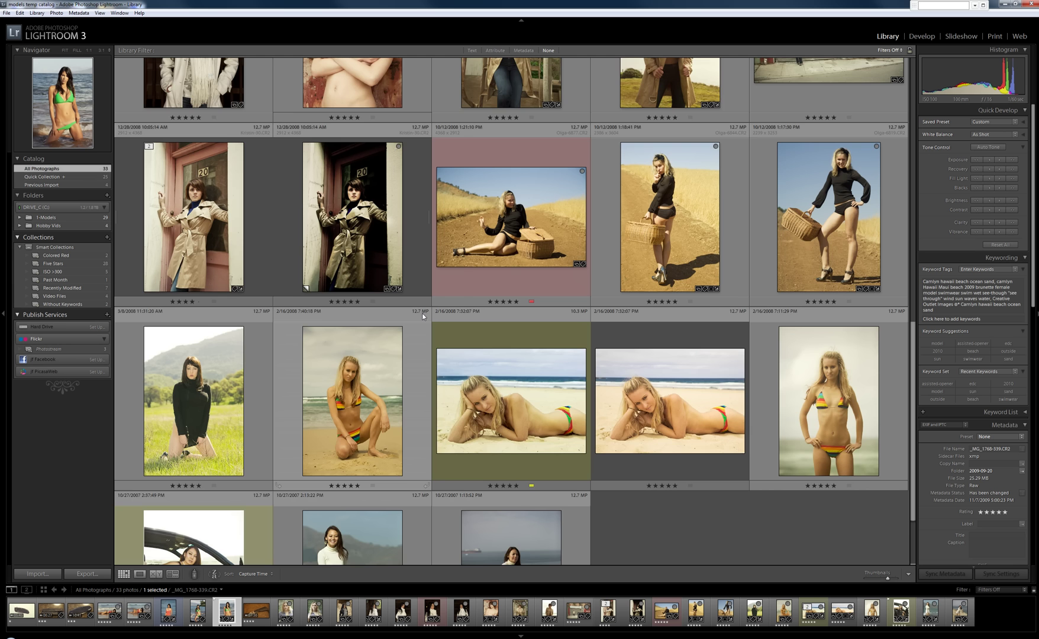
pyautogui.scroll(-1, 422, 314)
pyautogui.scroll(5, 422, 314)
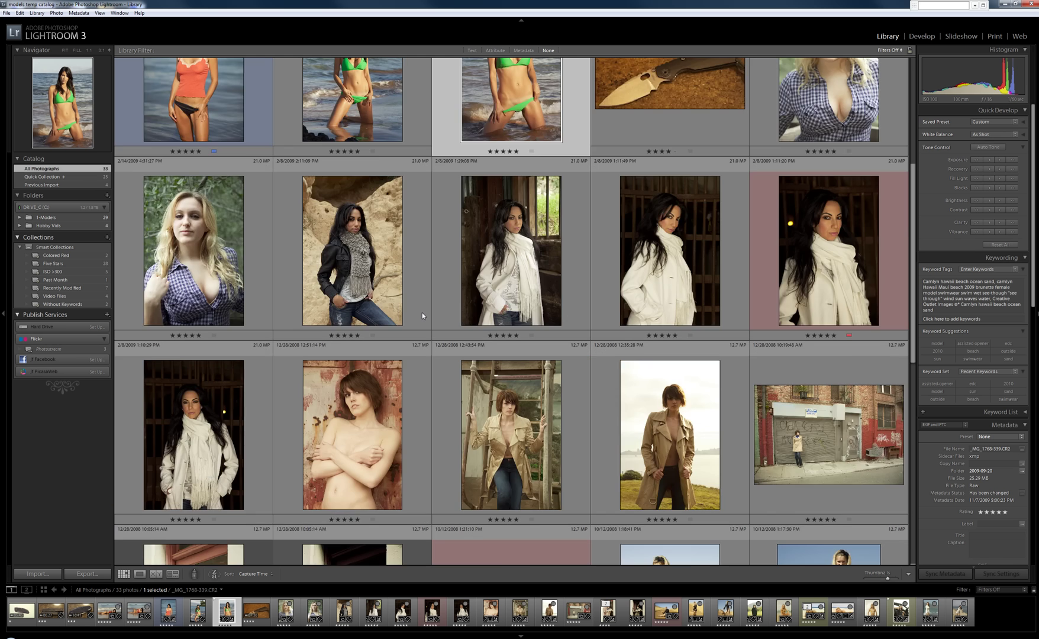
pyautogui.press('j')
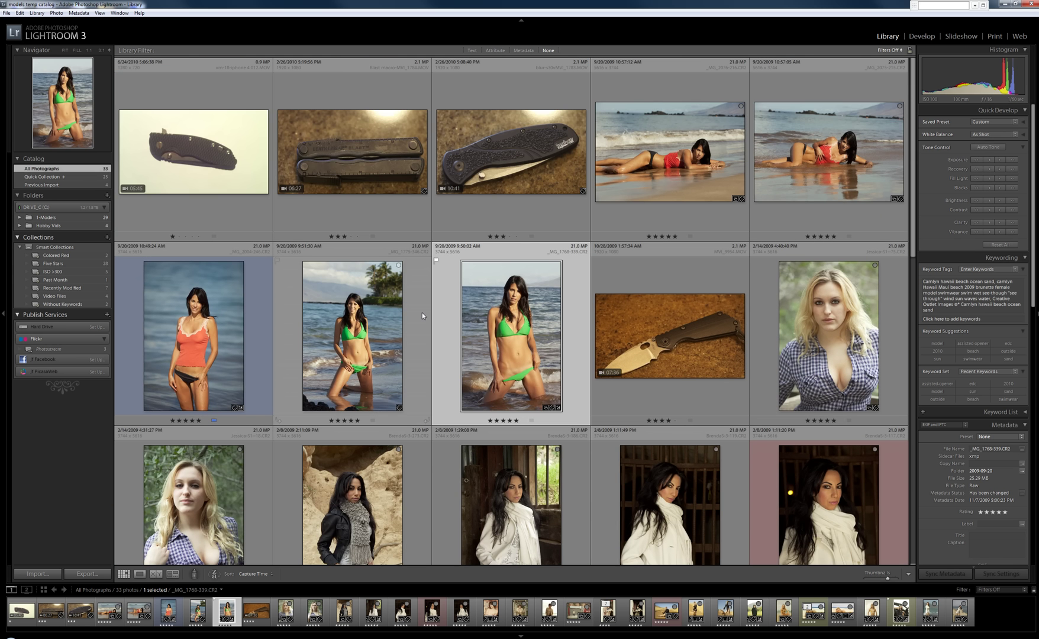